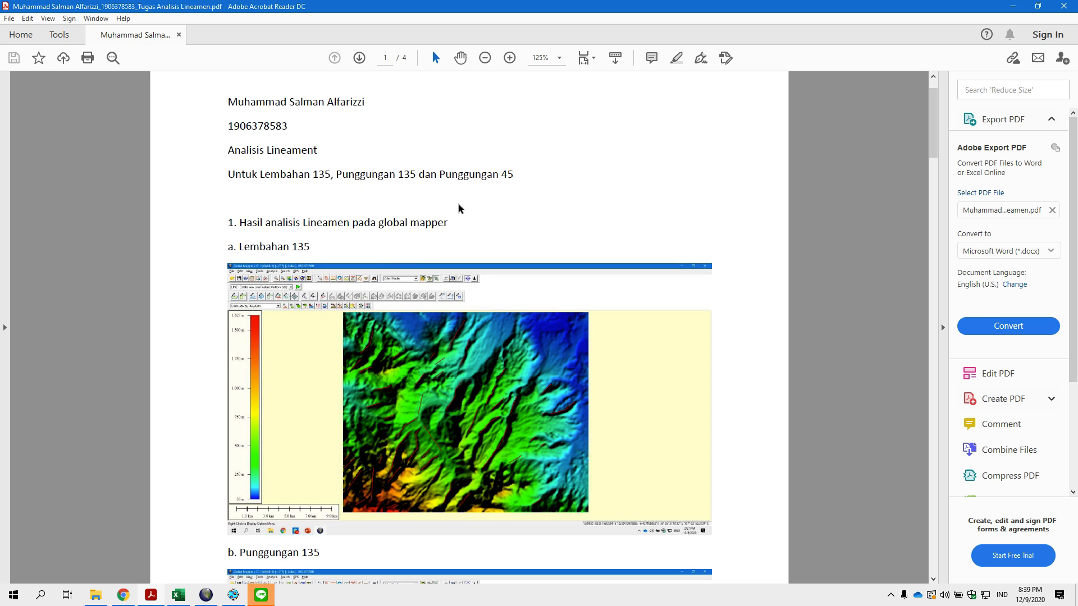
# Examine the introduction of the lineament analysis PDF and its Lembahan 135 and Punggungan 135 map images
pyautogui.scroll(-1, 325, 185)
pyautogui.scroll(-1, 325, 185)
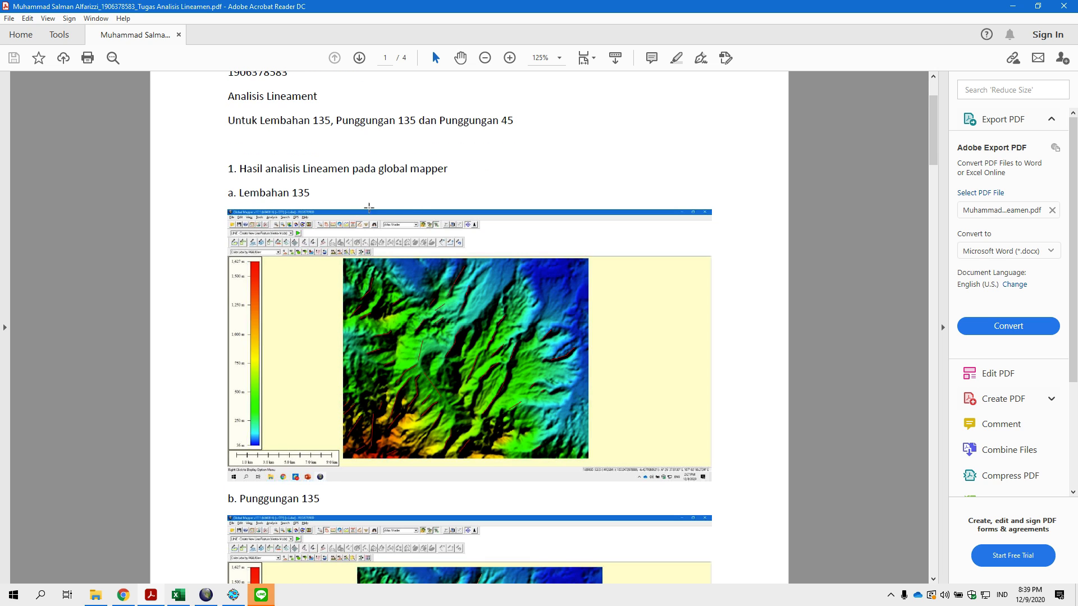
pyautogui.scroll(-2, 337, 194)
pyautogui.scroll(3, 249, 140)
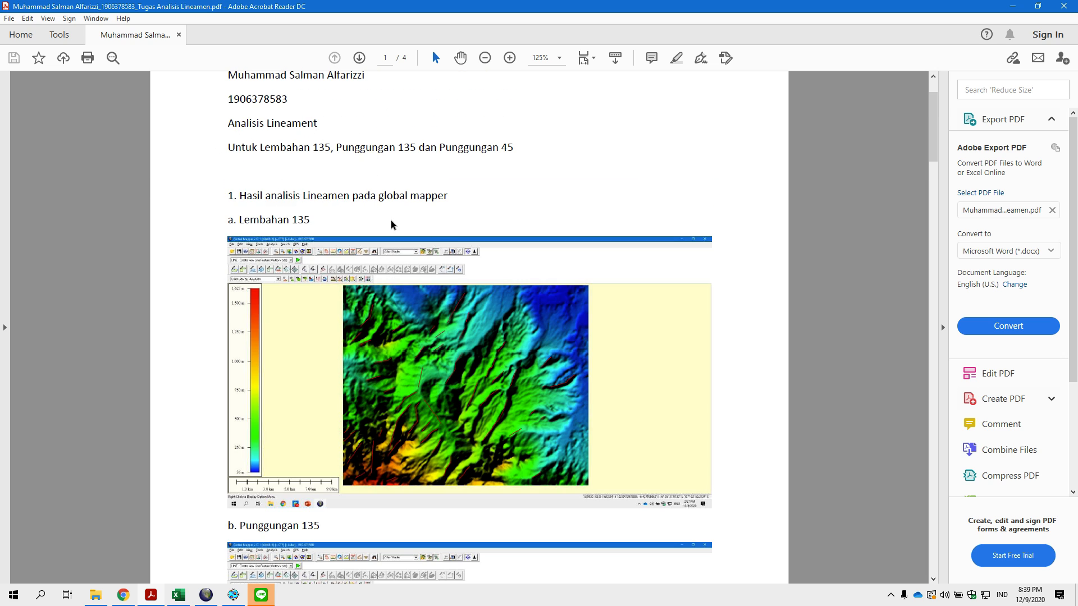
pyautogui.scroll(-1, 374, 285)
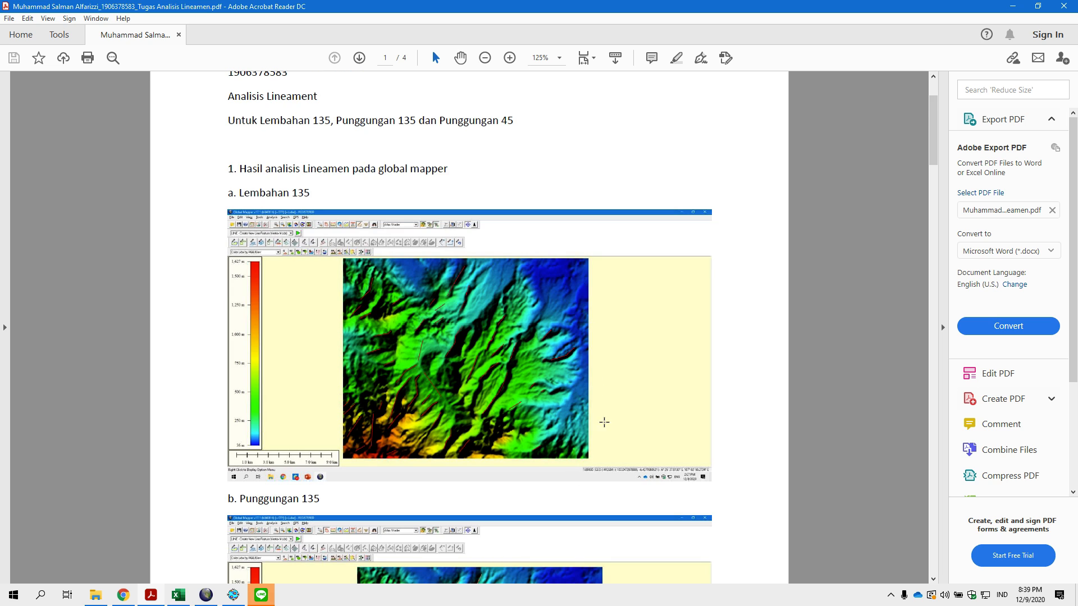
pyautogui.scroll(2, 346, 404)
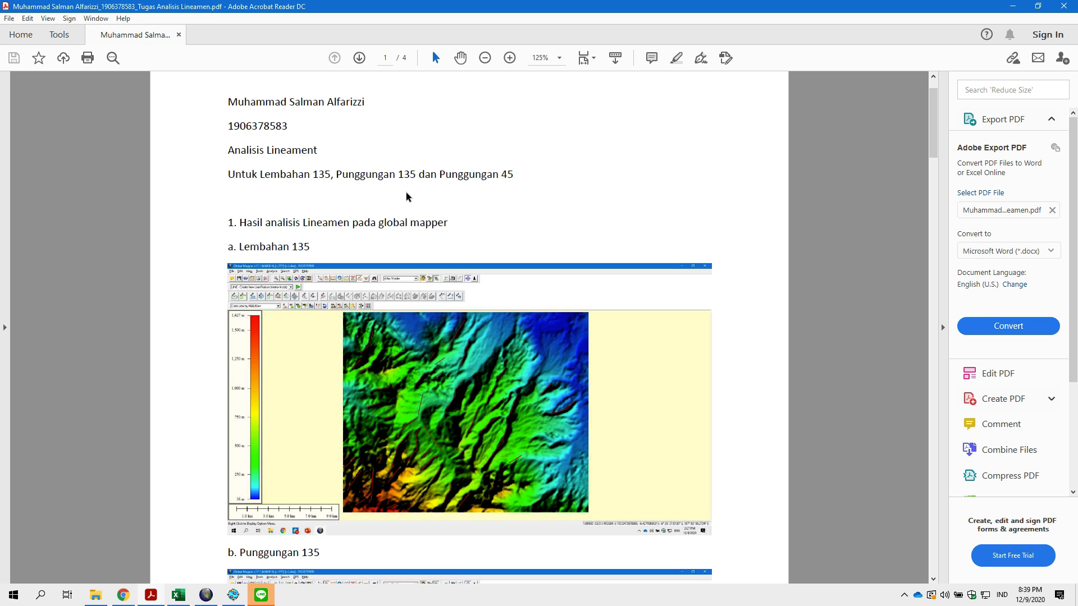
pyautogui.scroll(-8, 417, 213)
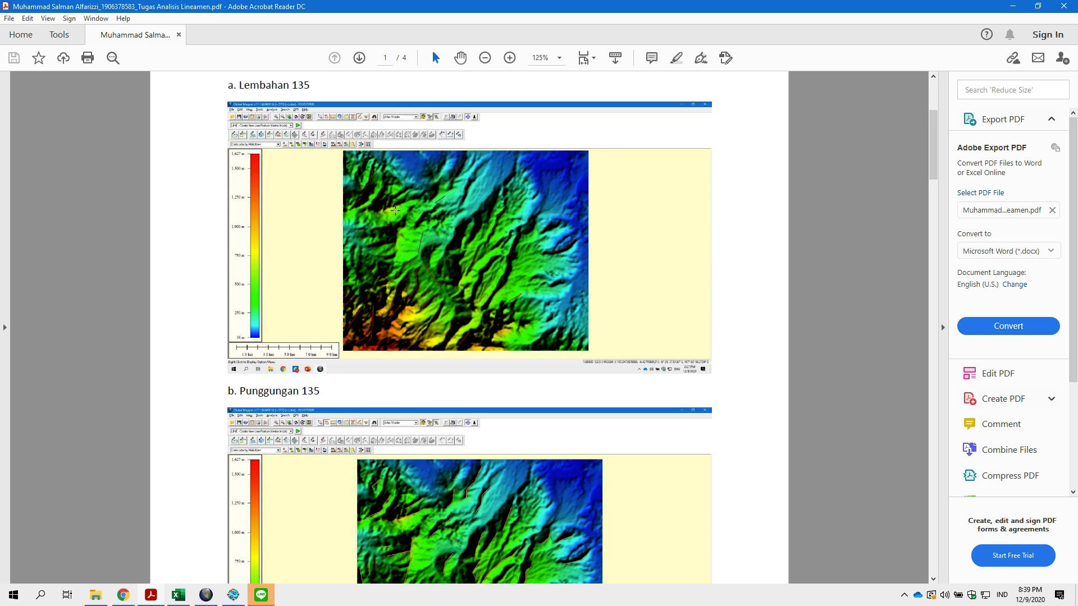
pyautogui.scroll(3, 403, 240)
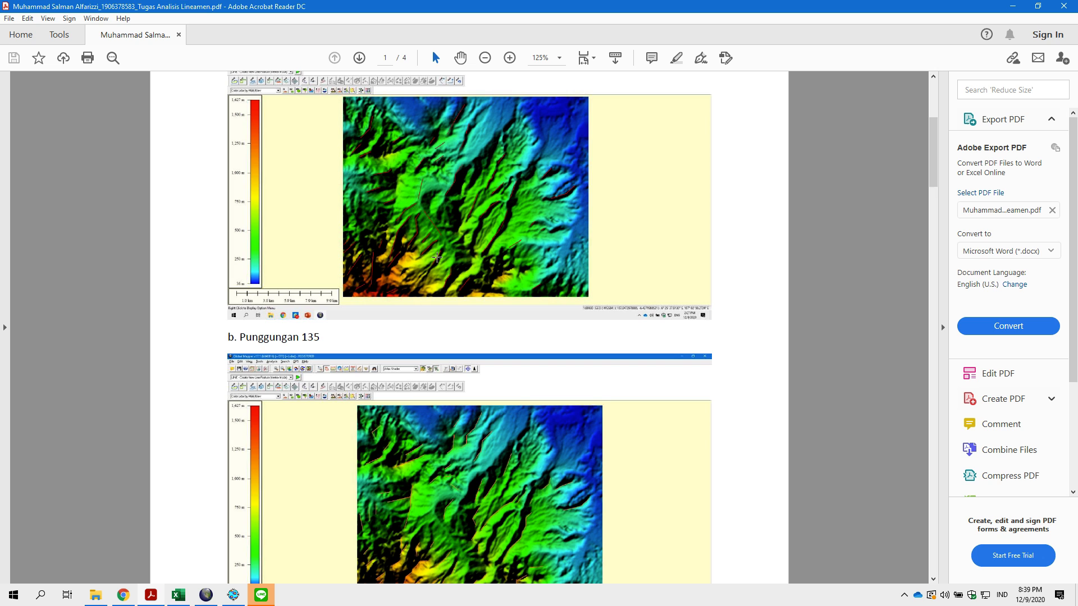
# Switch to Global Mapper and check the hill-shading light direction azimuth in the vertical options of the configuration
pyautogui.hotkey('alt', 'Tab')
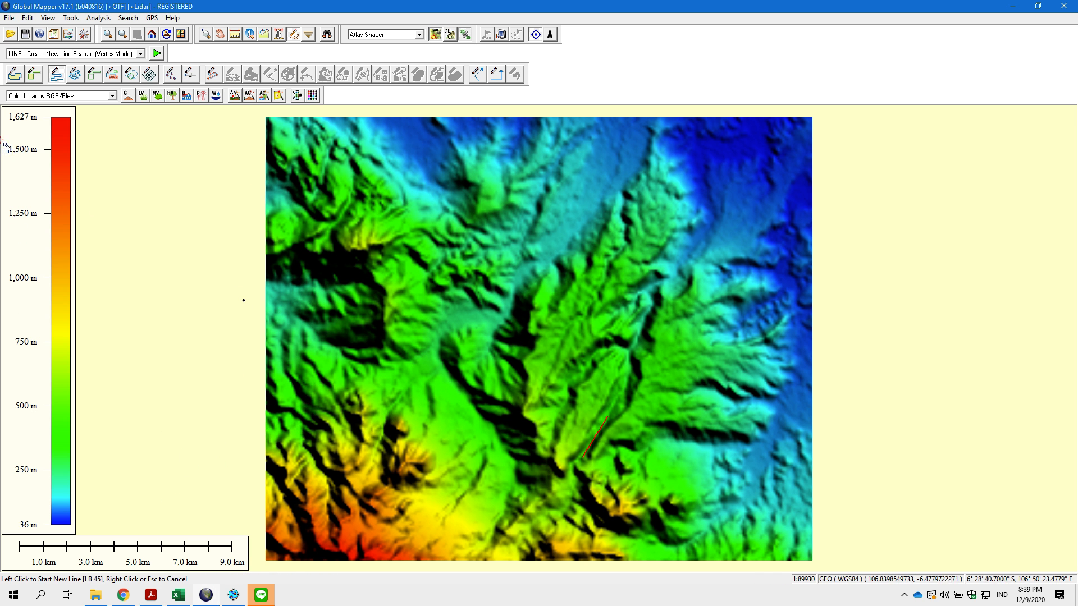
pyautogui.click(73, 35)
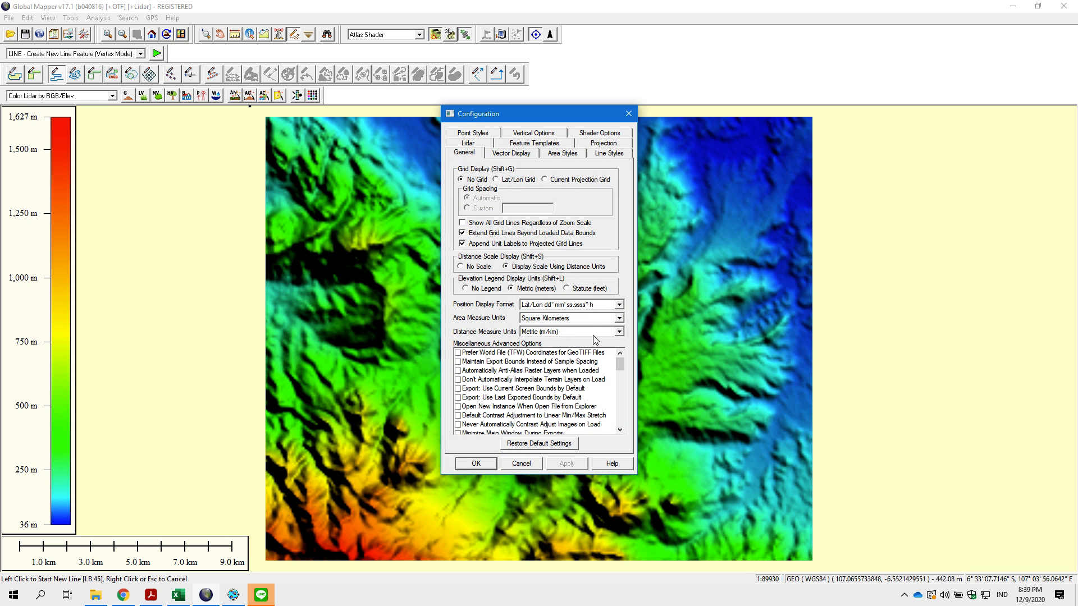
pyautogui.click(541, 136)
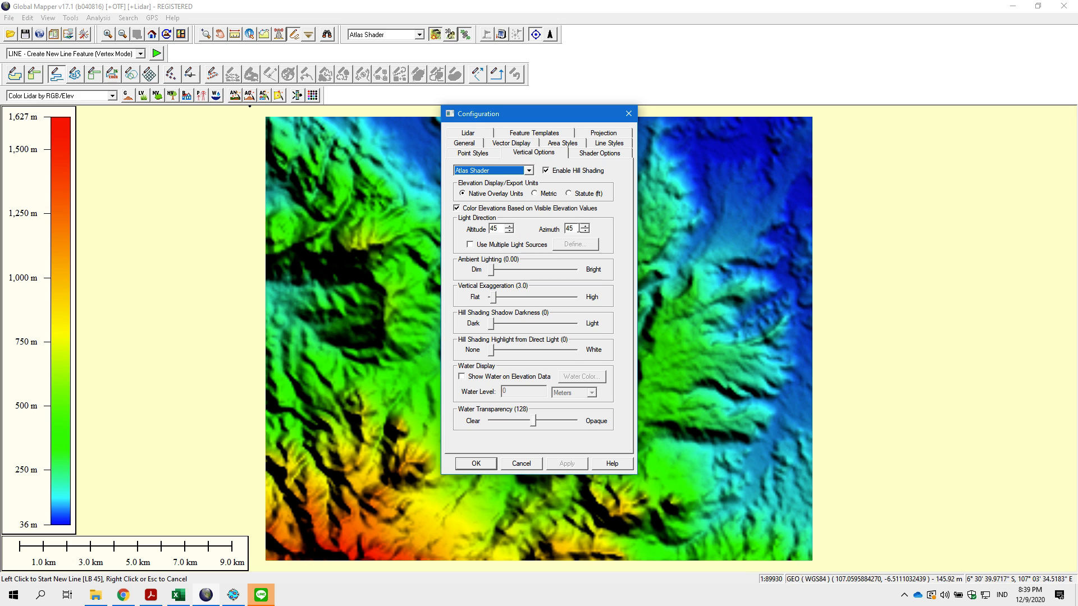
pyautogui.moveTo(575, 228); pyautogui.dragTo(554, 229)
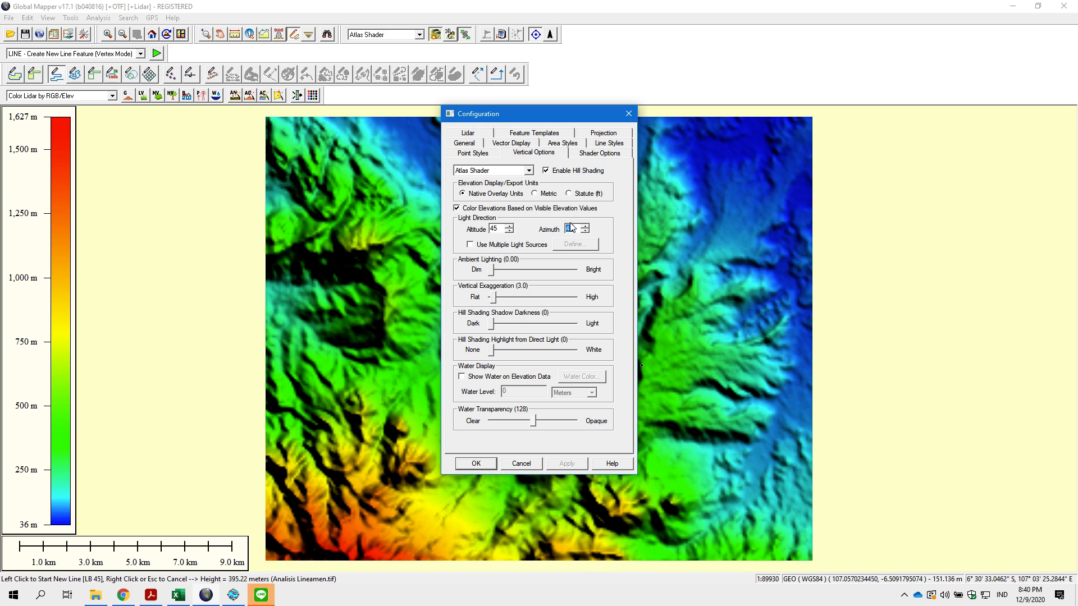
pyautogui.click(475, 463)
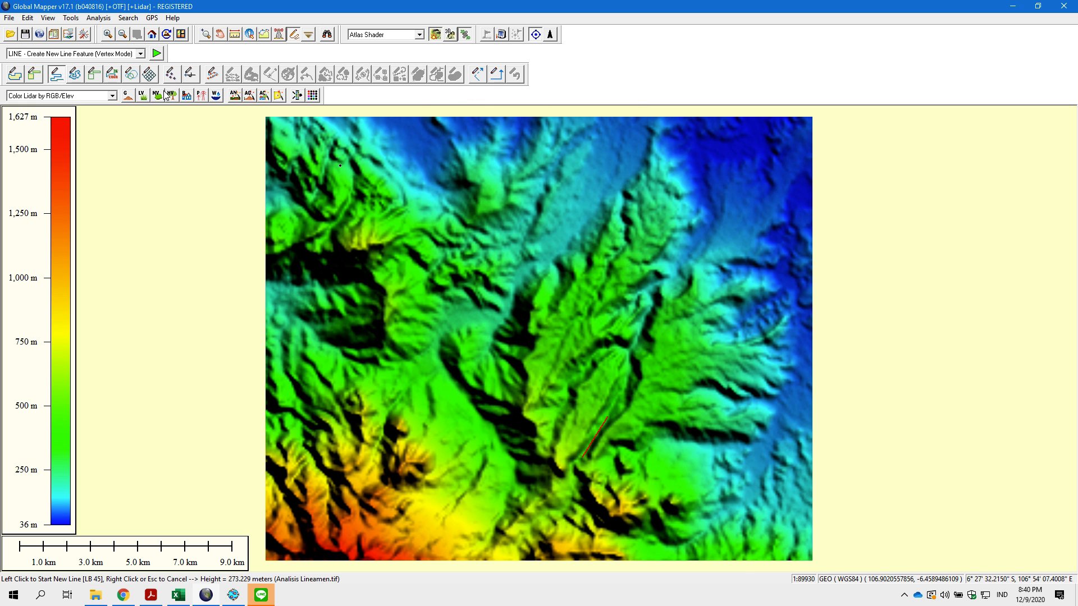
# Activate the Digitizer Tool and dismiss its introductory tip
pyautogui.click(296, 36)
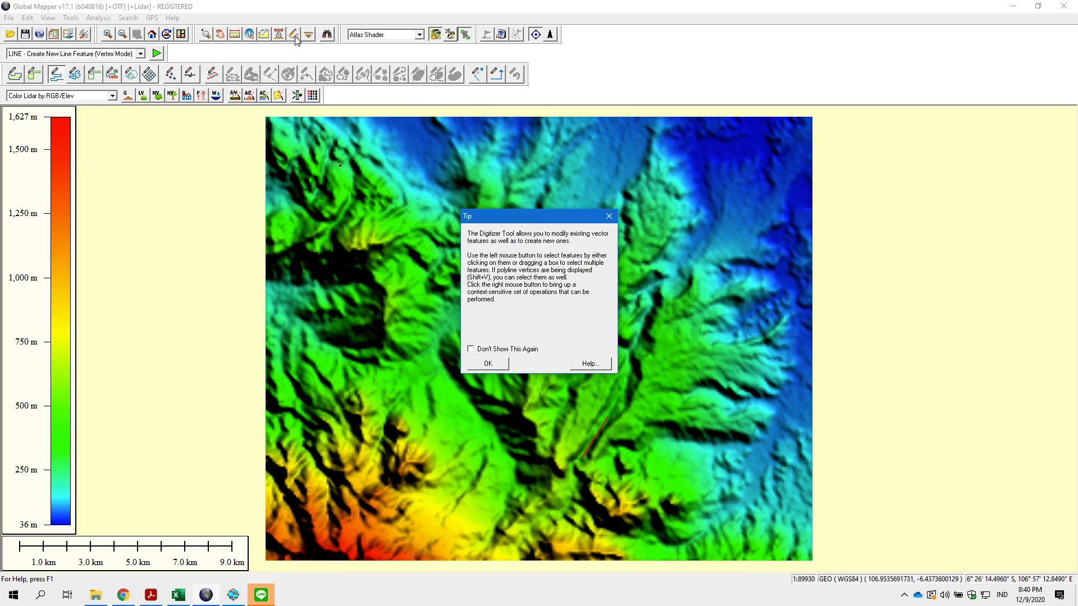
pyautogui.click(488, 364)
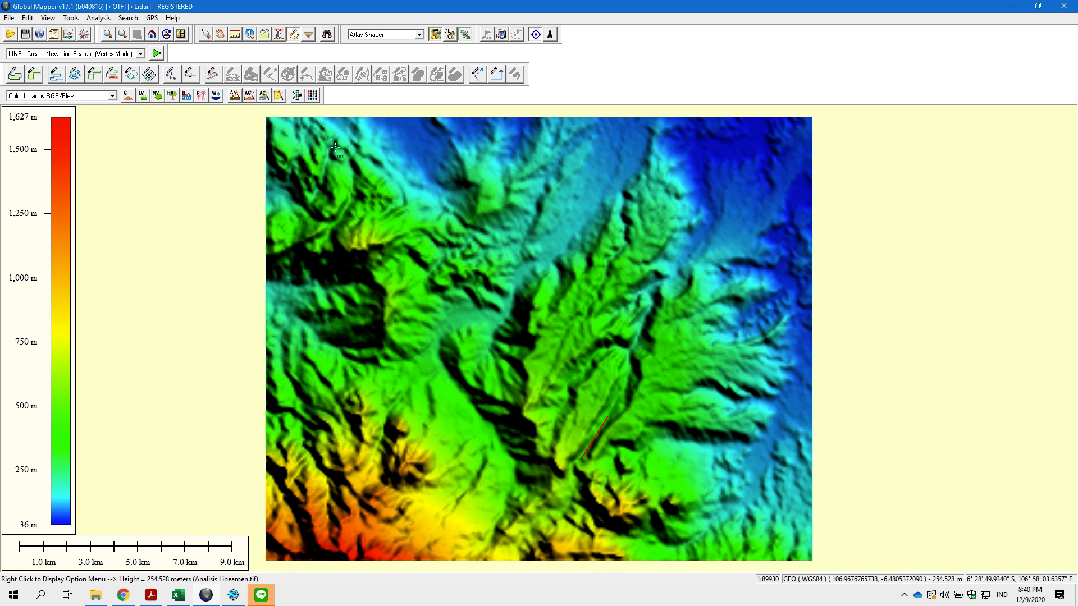
# Open the vector/lidar export format selection for the digitized lineaments and close it without exporting
pyautogui.click(9, 18)
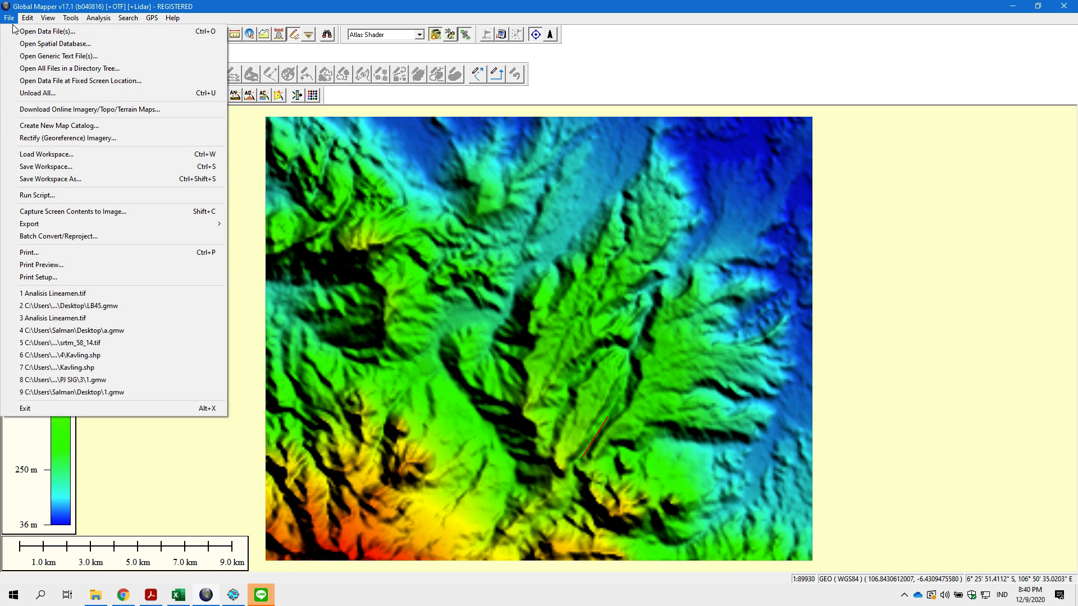
pyautogui.moveTo(109, 223)
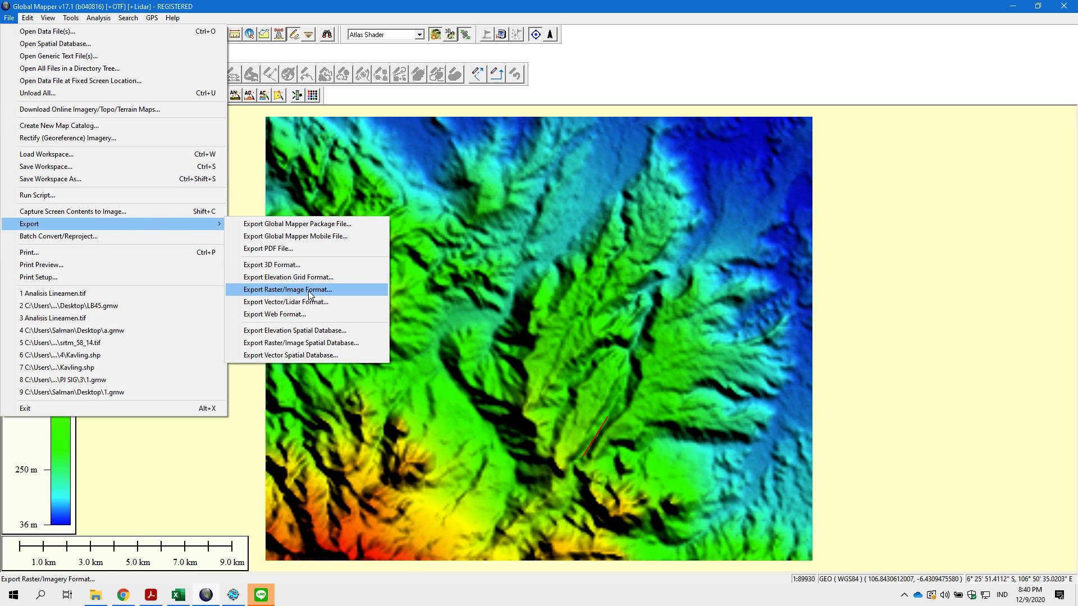
pyautogui.click(313, 315)
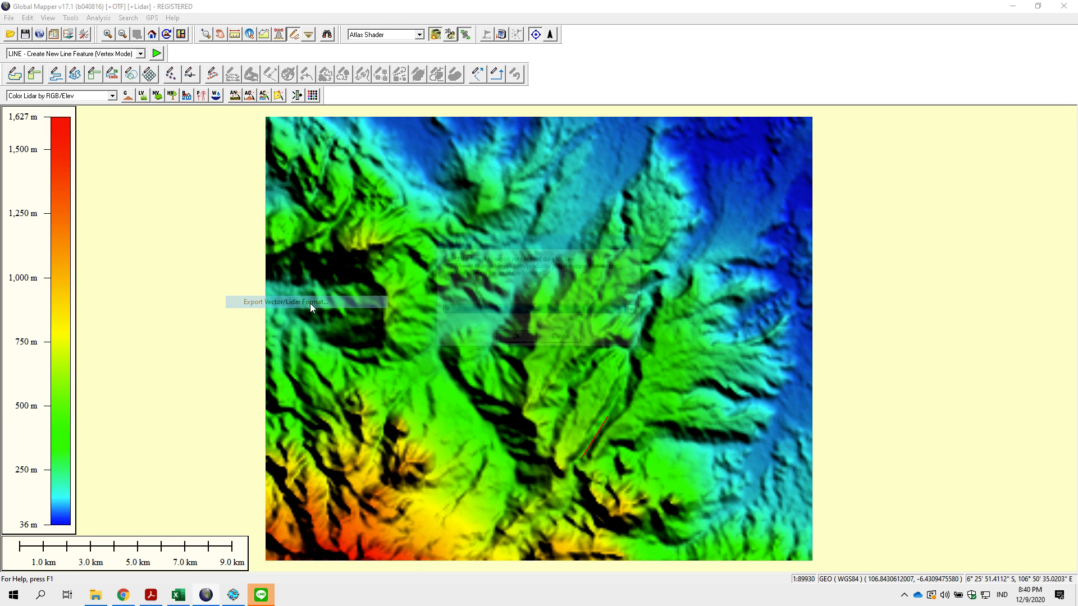
pyautogui.click(559, 340)
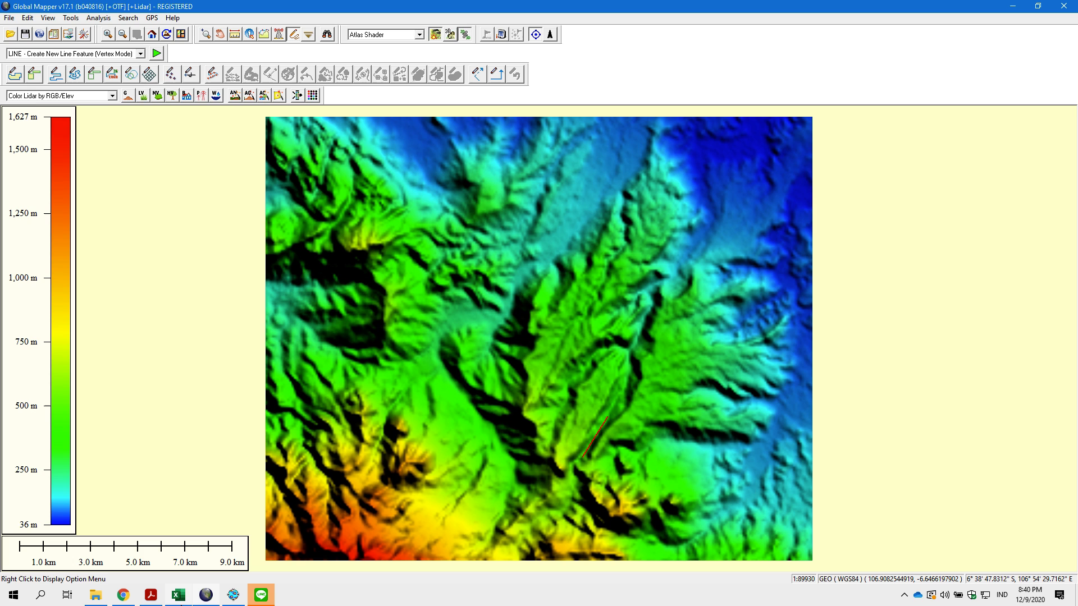
# Switch to the Excel workbook and examine the strike and dip columns for Lembahan 135, Punggungan 135 and Punggungan 45
pyautogui.moveTo(180, 604)
pyautogui.click(184, 567)
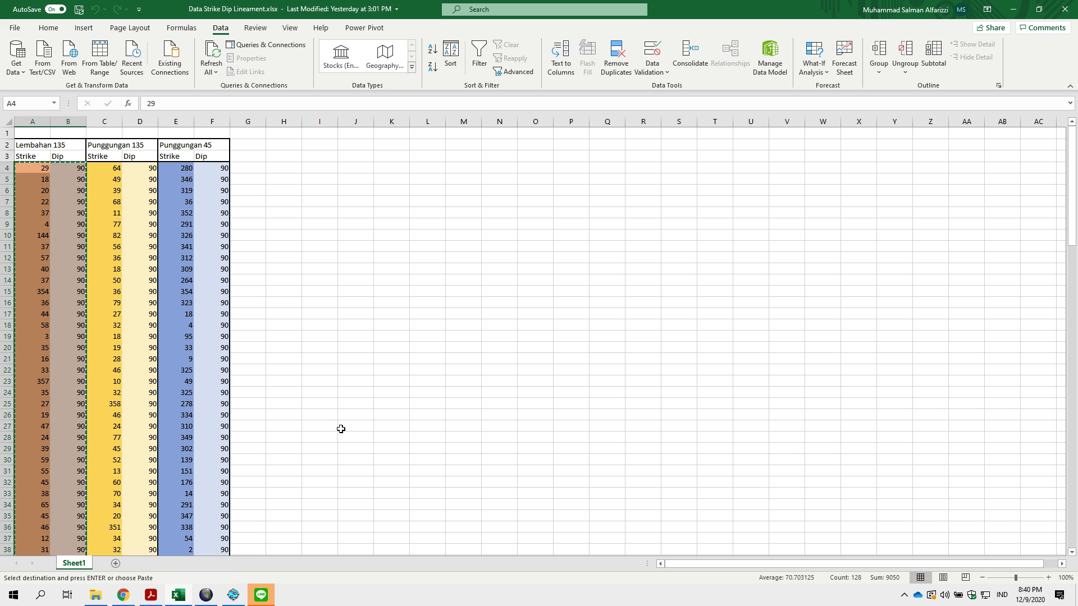
pyautogui.click(342, 178)
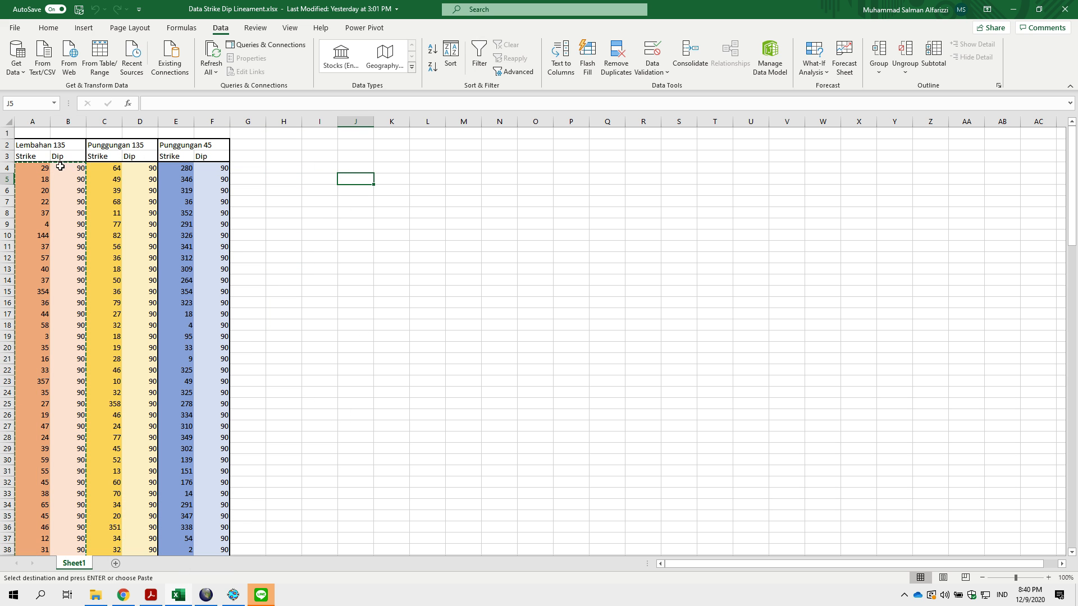
pyautogui.click(293, 169)
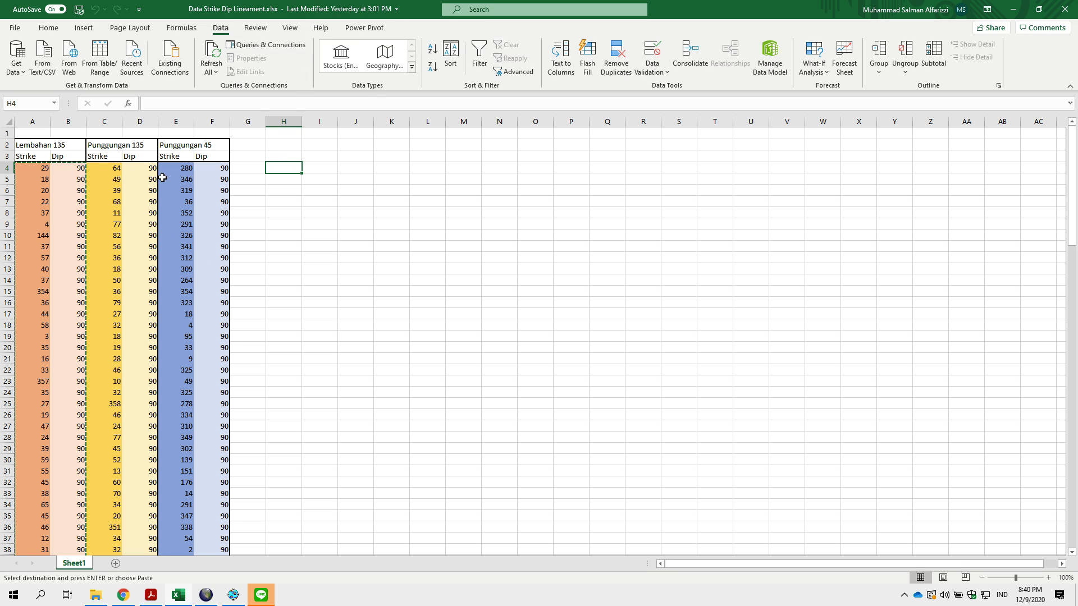
pyautogui.click(37, 194)
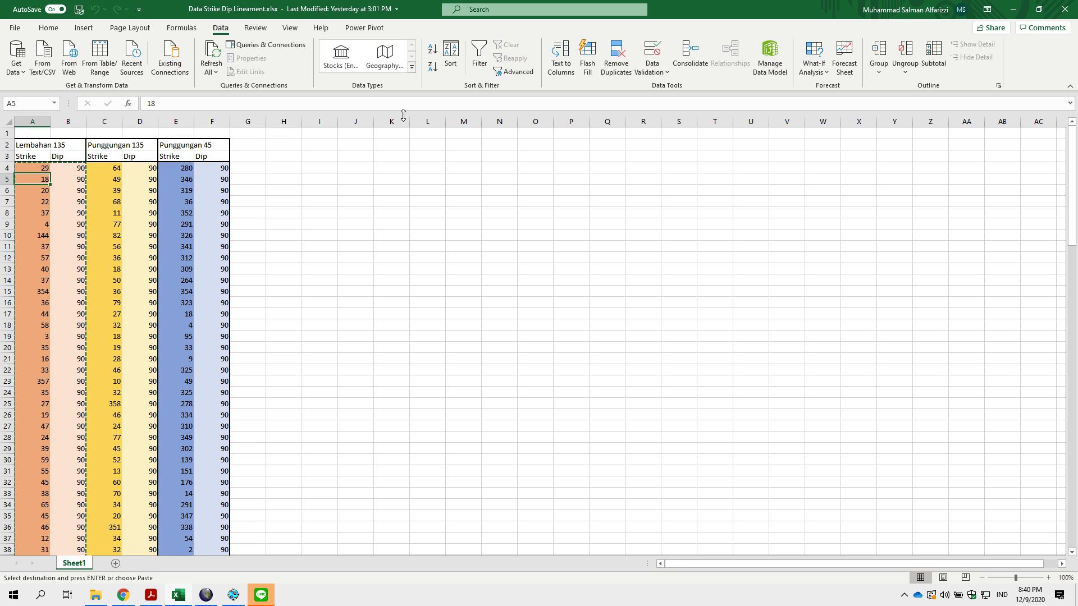
pyautogui.click(343, 160)
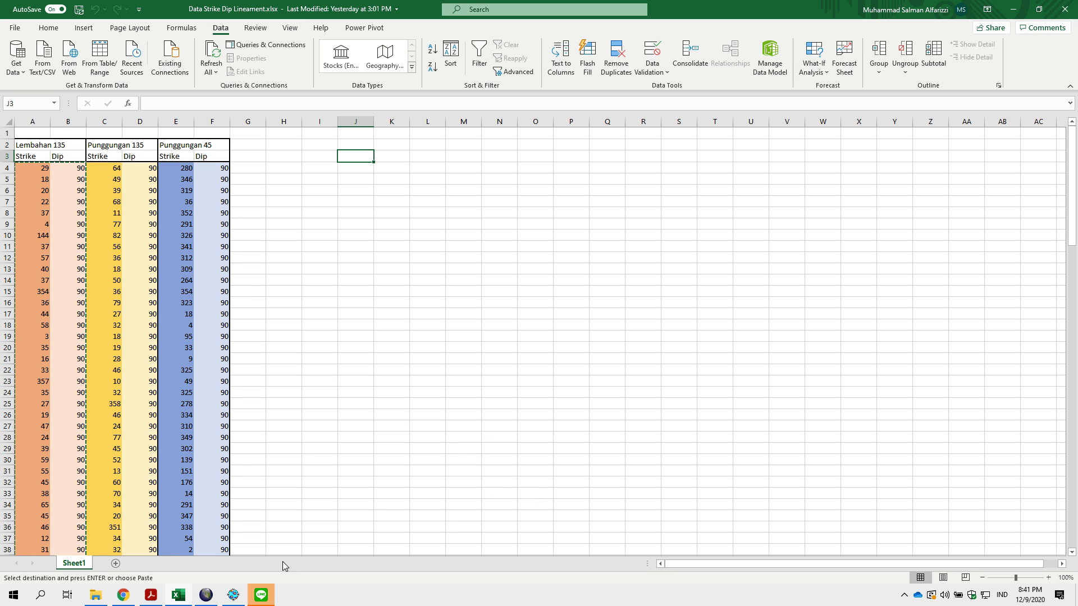
# Switch to Dips, move the rosette plot window off the data grid and bring the strike and dip grid forward
pyautogui.hotkey('alt', 'Tab')
pyautogui.hotkey('alt', 'Tab')
pyautogui.hotkey('alt', 'Tab')
pyautogui.hotkey('alt', 'Tab')
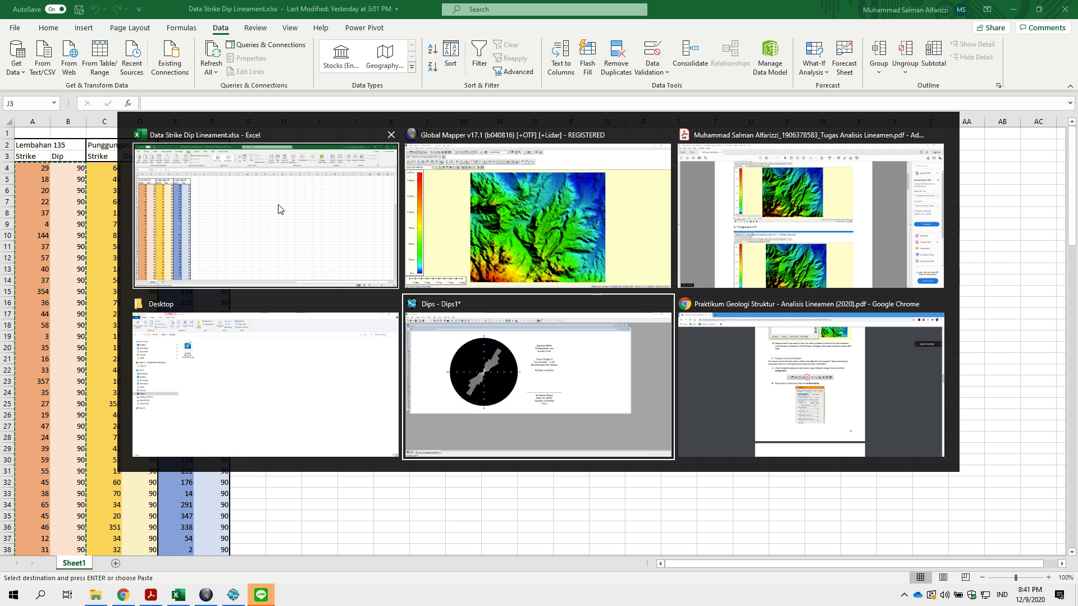
pyautogui.click(237, 196)
pyautogui.hotkey('alt', 'Tab')
pyautogui.hotkey('alt', 'Tab')
pyautogui.hotkey('alt', 'Tab')
pyautogui.hotkey('alt', 'Tab')
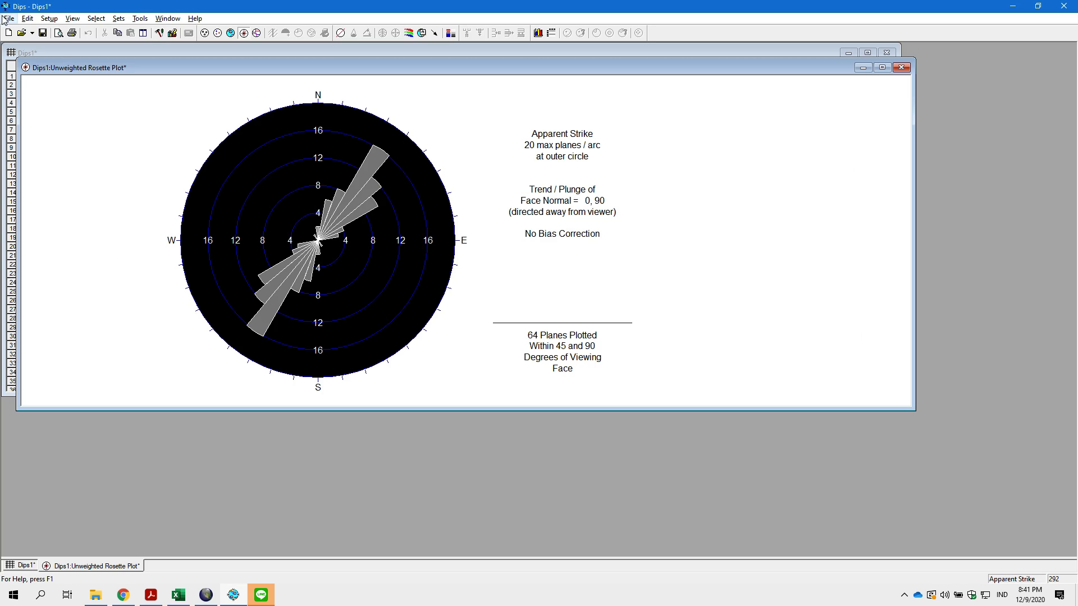
pyautogui.moveTo(69, 66); pyautogui.dragTo(107, 186)
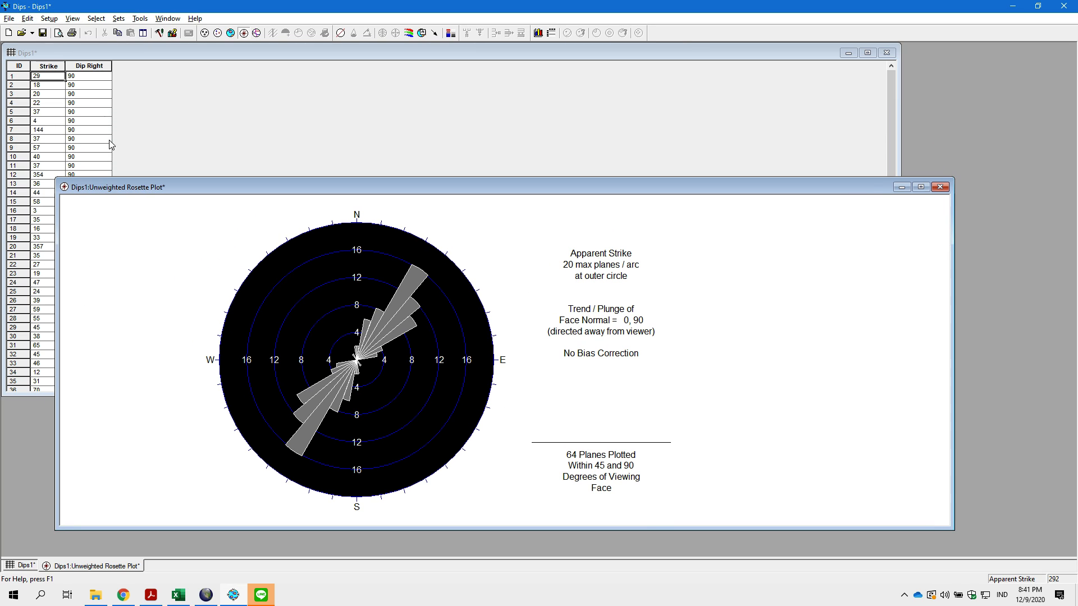
pyautogui.click(102, 51)
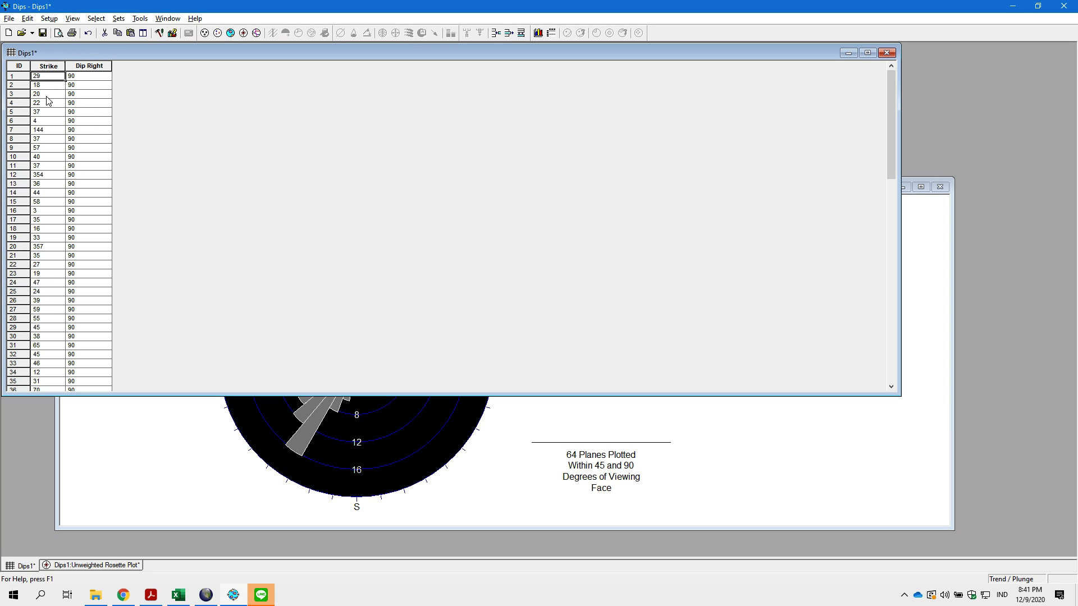
# Check the Global Orientation Format in the Job Control settings and close them without changes
pyautogui.click(49, 19)
pyautogui.click(70, 30)
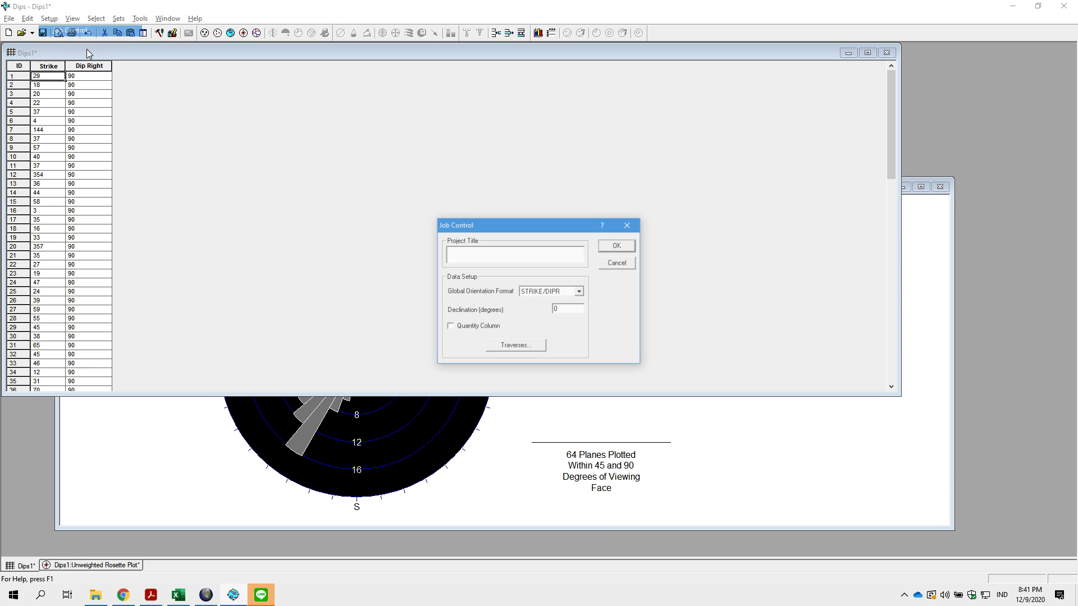
pyautogui.click(559, 292)
pyautogui.click(629, 225)
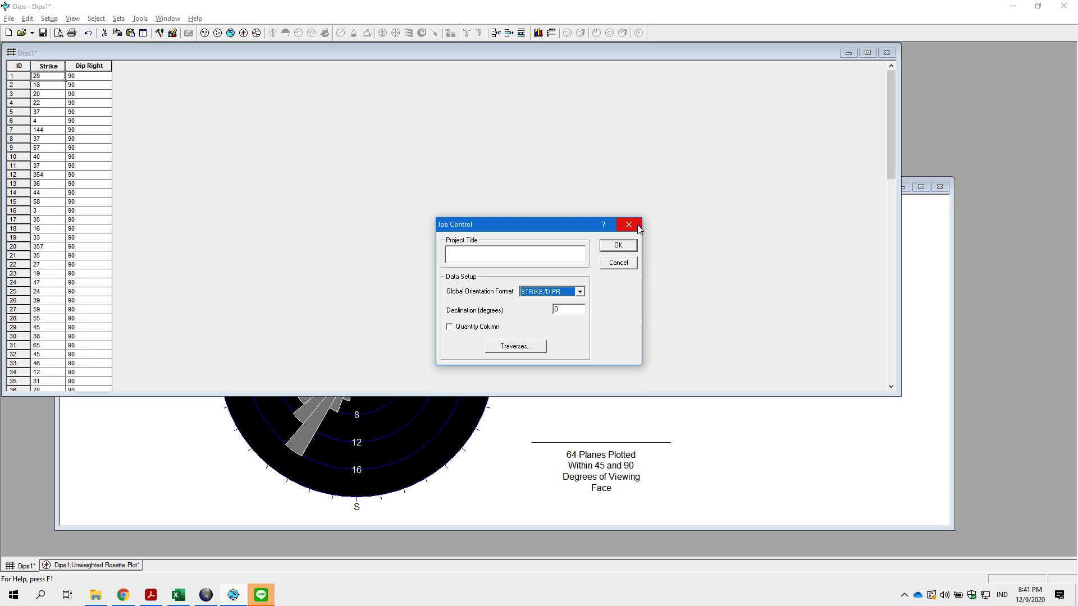
pyautogui.click(630, 224)
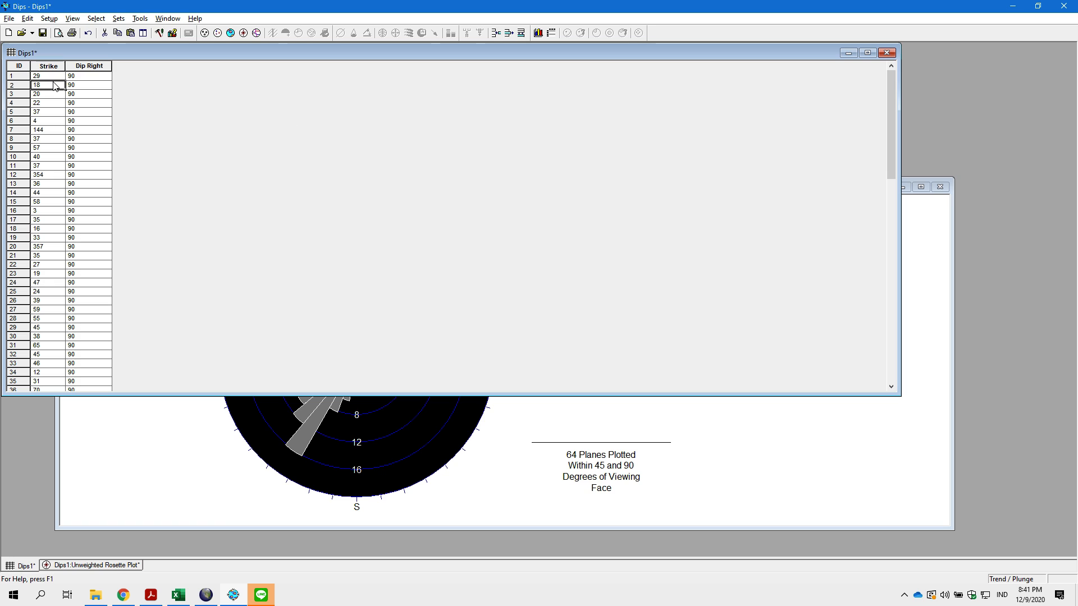
# Review the strike and dip rows in the grid, and bring the unweighted rosette plot forward for viewing
pyautogui.scroll(-15, 104, 146)
pyautogui.scroll(14, 104, 311)
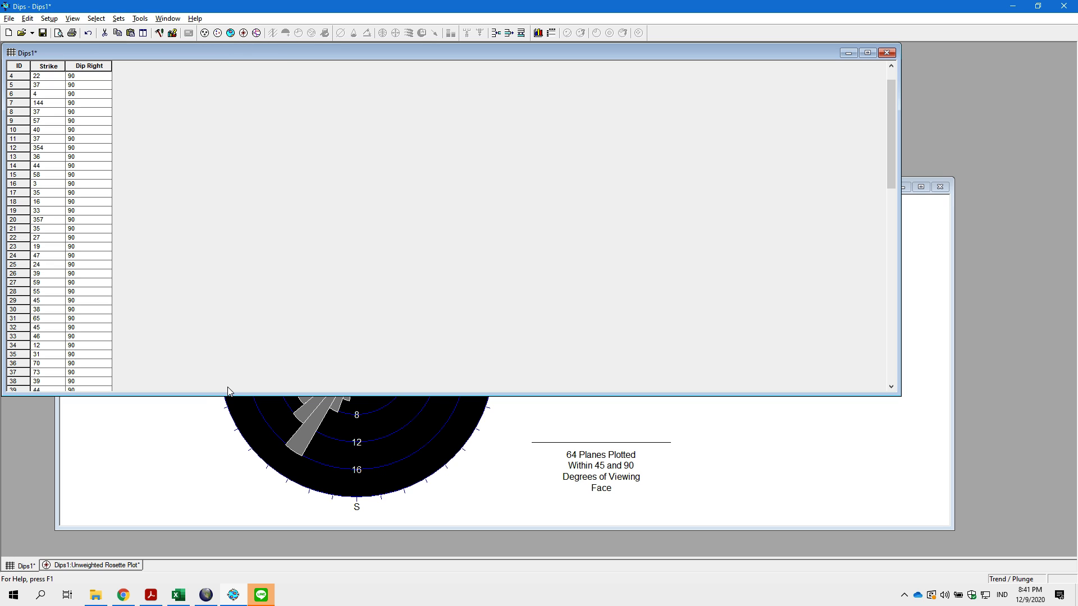
pyautogui.click(219, 404)
pyautogui.moveTo(369, 185); pyautogui.dragTo(387, 116)
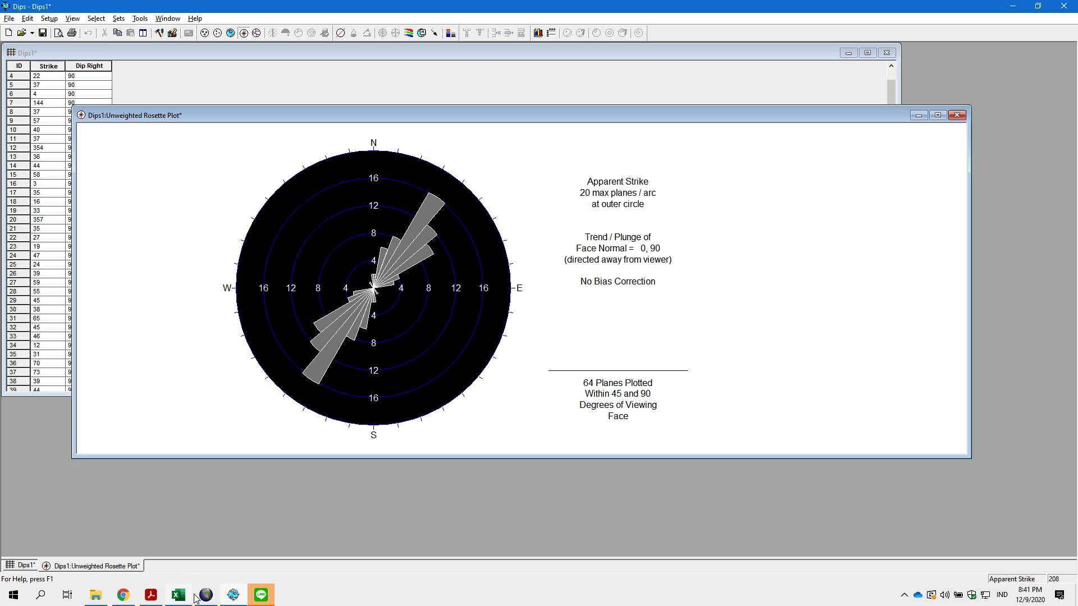
# Switch to the PDF in Acrobat Reader and examine the rosette plots for Lembahan 135, Punggungan 135 and Punggungan 45
pyautogui.click(150, 595)
pyautogui.scroll(-20, 262, 436)
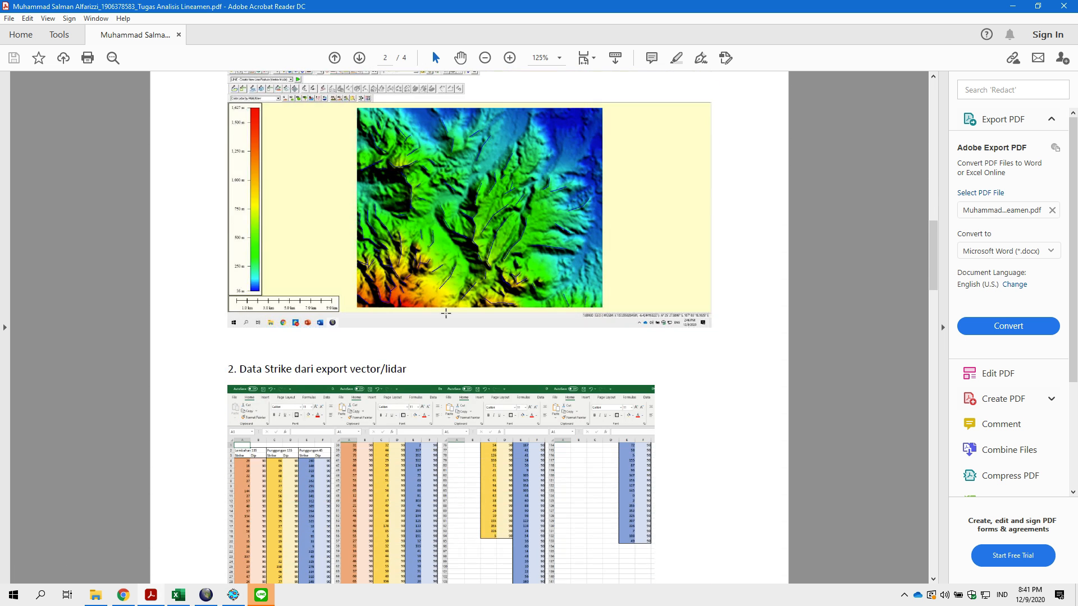
pyautogui.scroll(-15, 445, 314)
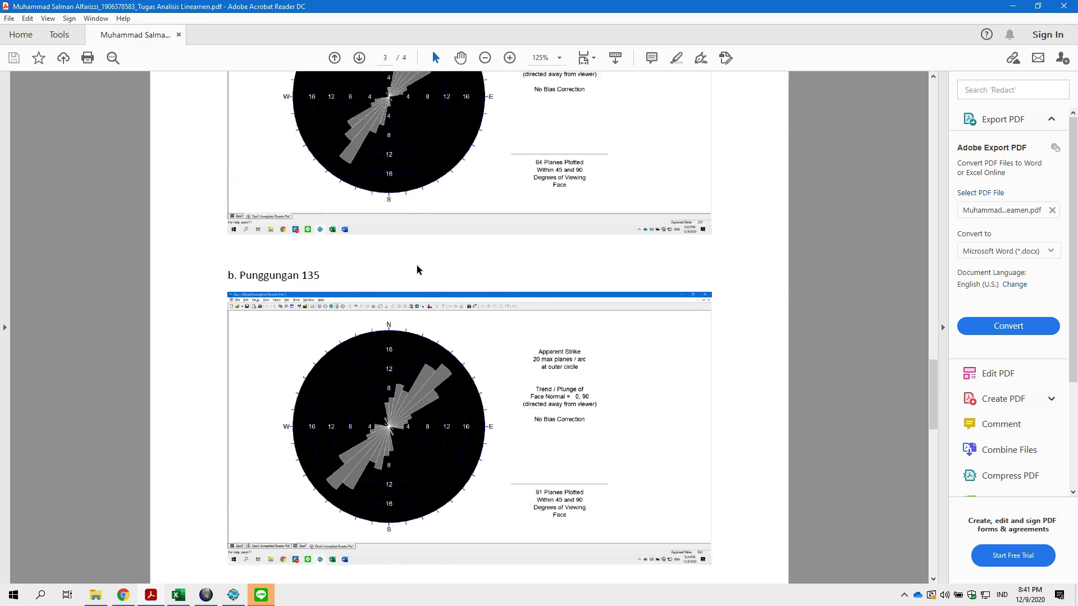
pyautogui.scroll(6, 418, 270)
pyautogui.scroll(-2, 337, 236)
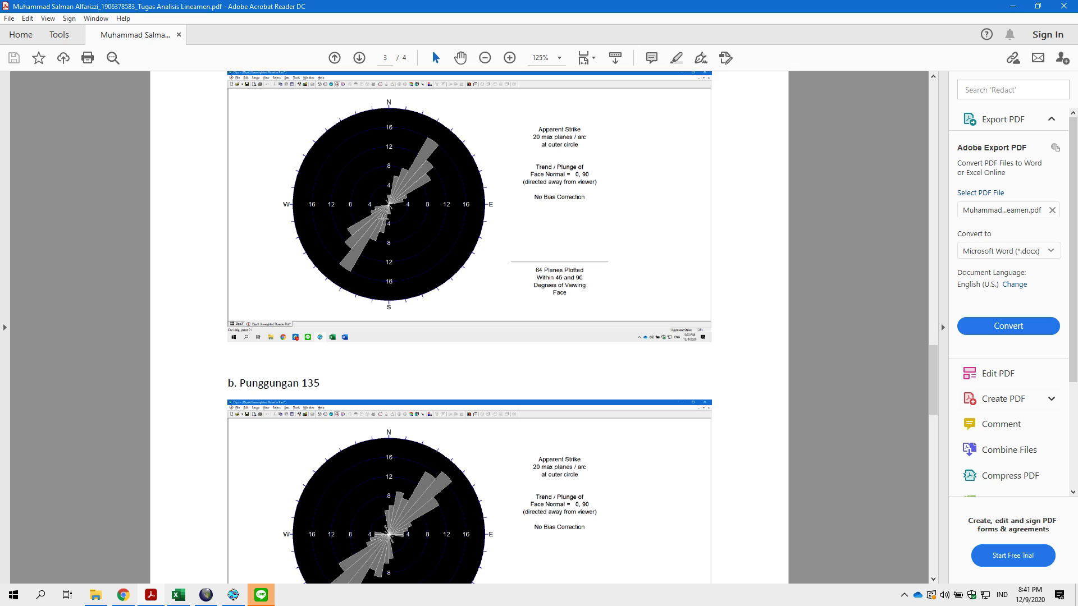
pyautogui.scroll(-2, 403, 451)
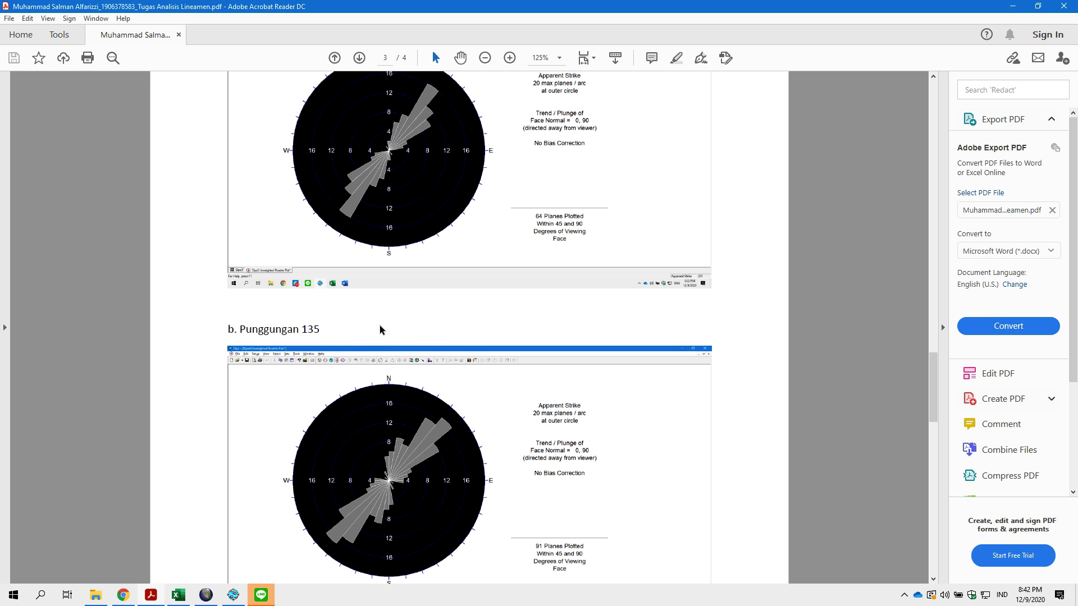
pyautogui.scroll(-3, 386, 326)
pyautogui.scroll(5, 497, 318)
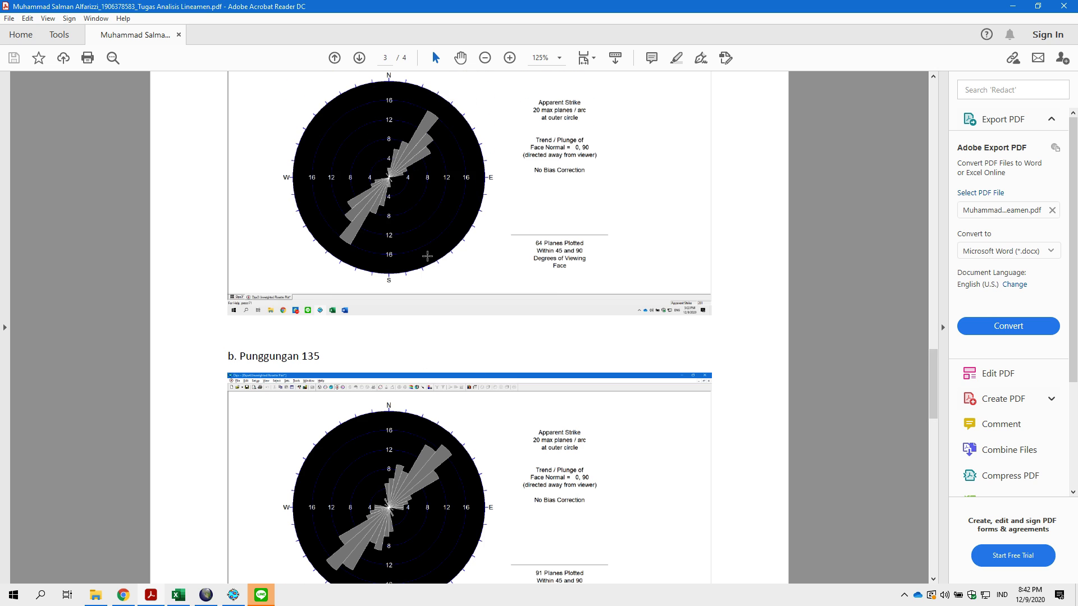
pyautogui.scroll(-20, 384, 364)
pyautogui.scroll(-5, 384, 364)
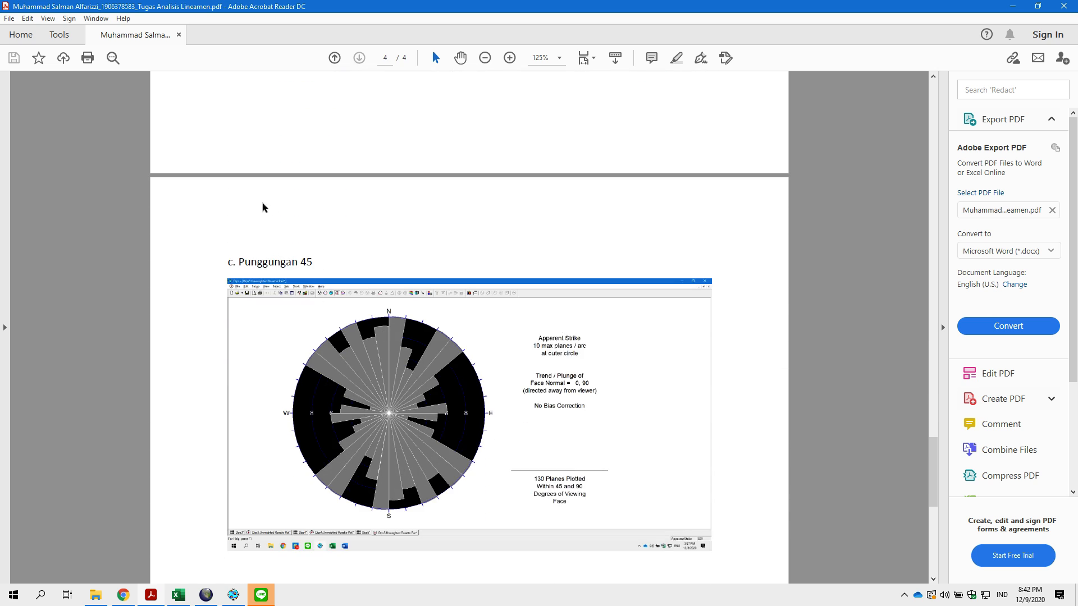
pyautogui.scroll(-2, 419, 376)
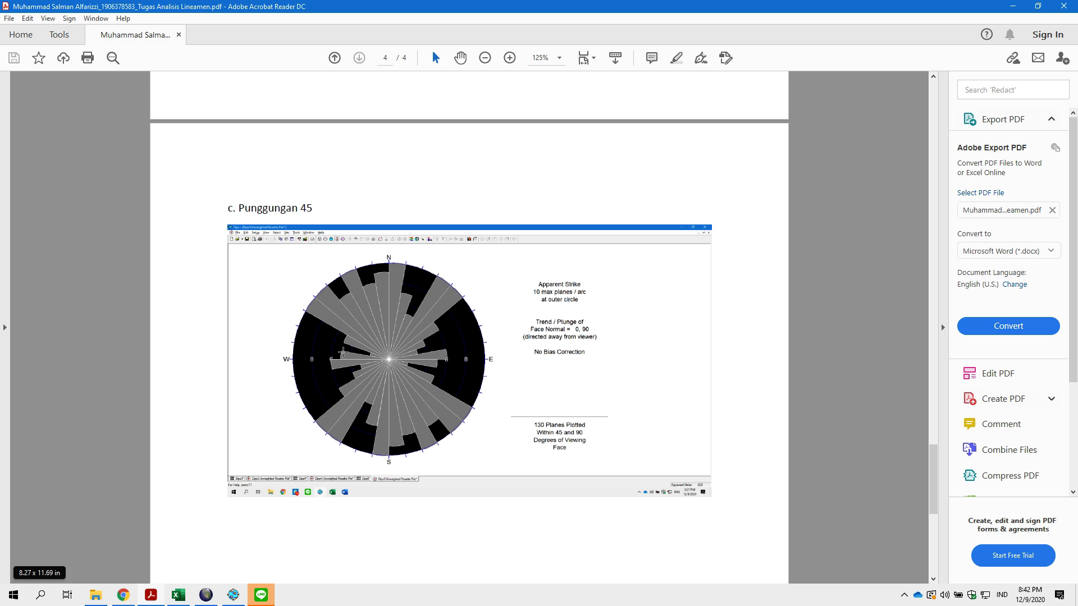
# Review the Punggungan 45 map and strike data section of the PDF, and return to its first page
pyautogui.scroll(20, 449, 432)
pyautogui.scroll(20, 433, 443)
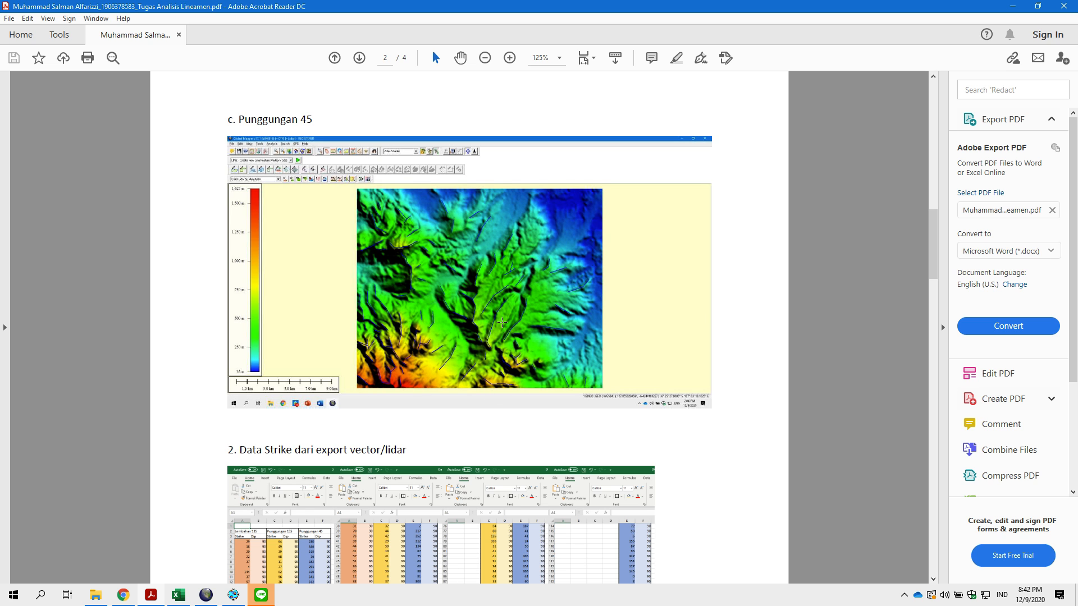
pyautogui.scroll(-10, 582, 335)
pyautogui.scroll(1, 582, 336)
pyautogui.moveTo(933, 293); pyautogui.dragTo(922, 93)
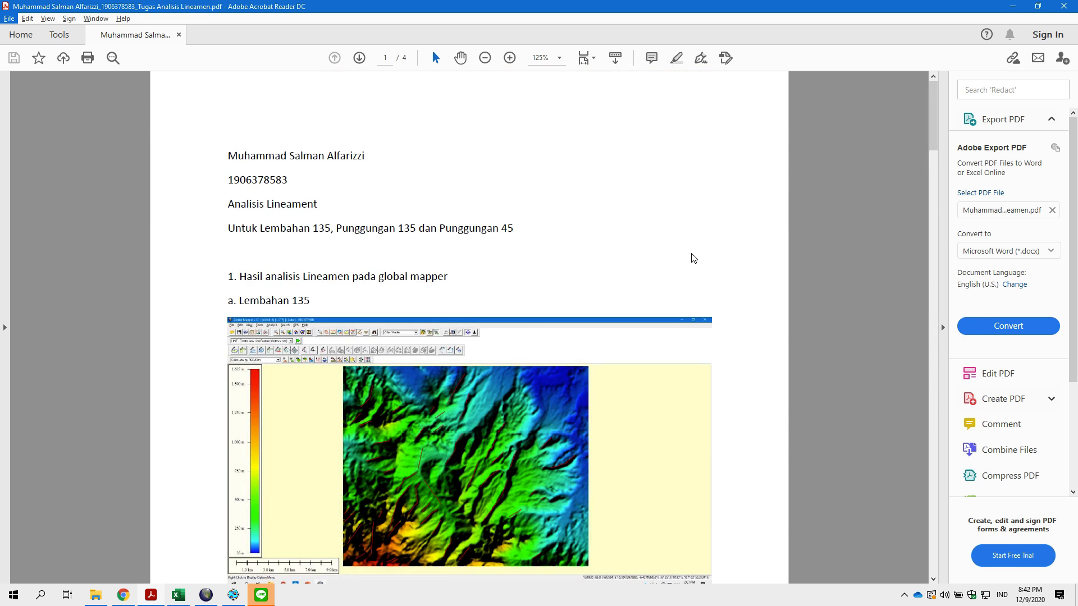